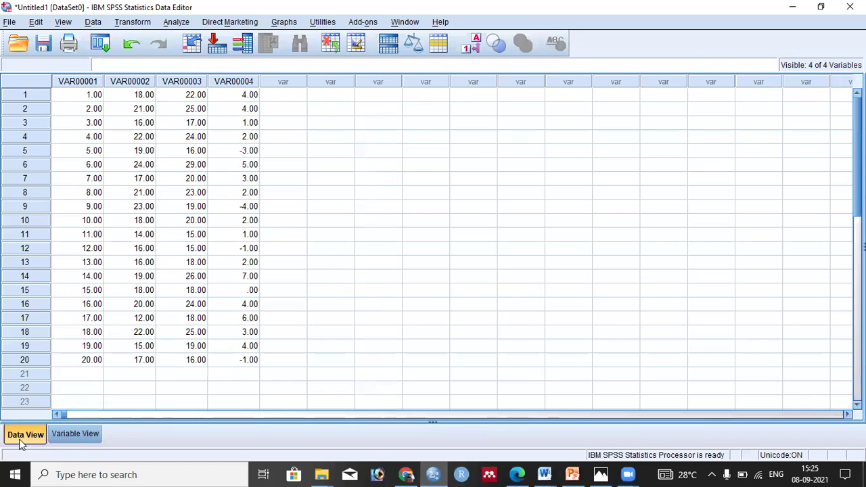
Step: Rename the four variables VAR00001 to VAR00004 as ID, Pre, Post and Diff
{"action": "left_click", "coordinate": [84, 438]}
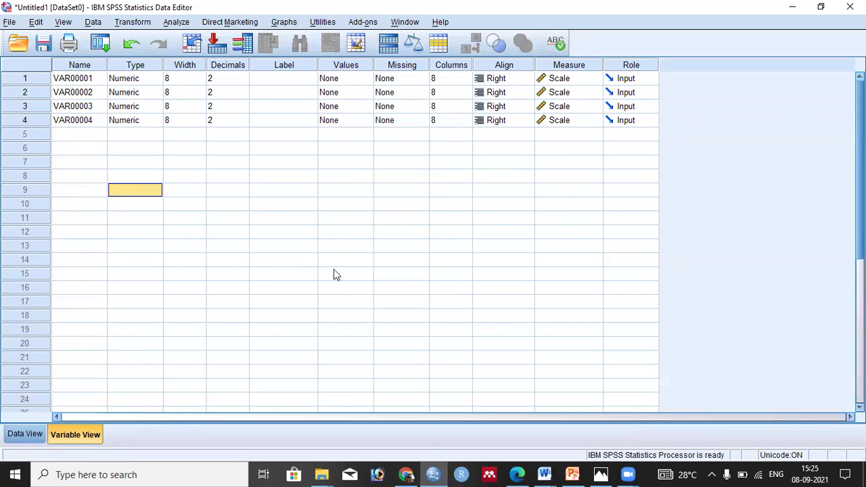
{"action": "left_click", "coordinate": [83, 78]}
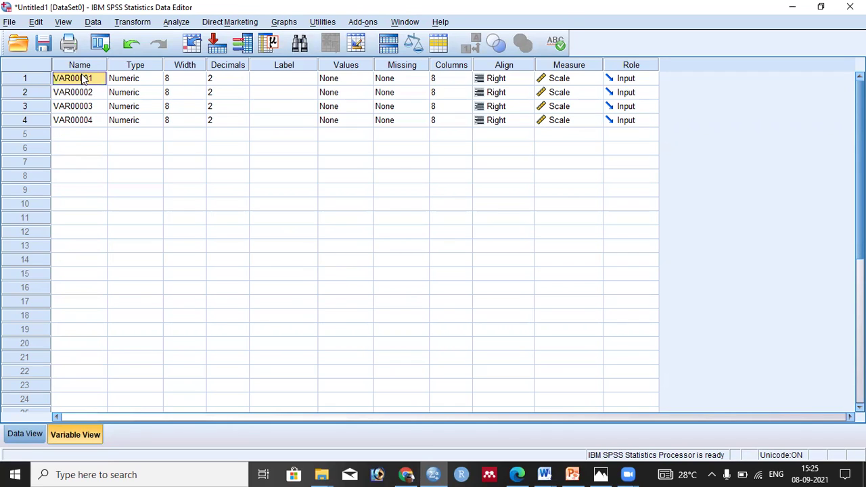
{"action": "key", "text": "BackSpace"}
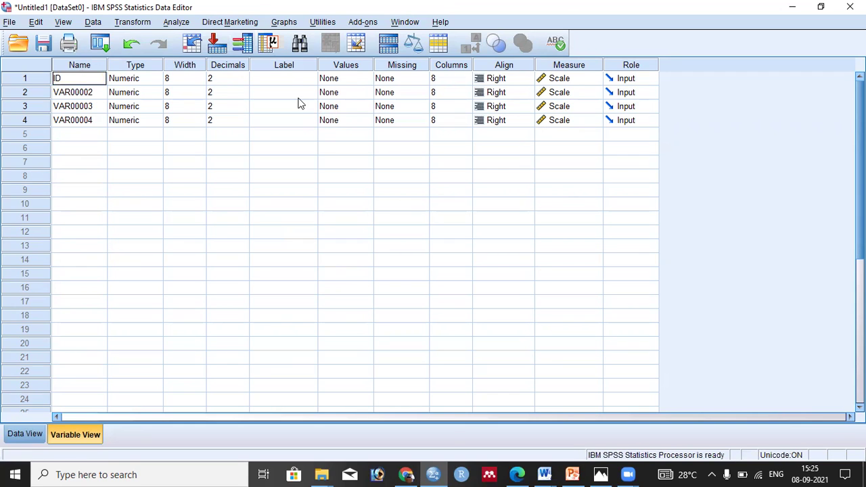
{"action": "left_click", "coordinate": [285, 78]}
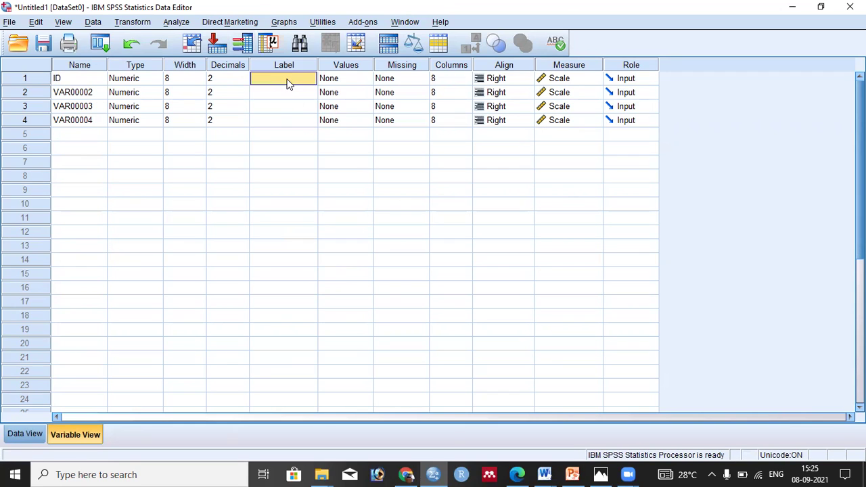
{"action": "left_click", "coordinate": [84, 94]}
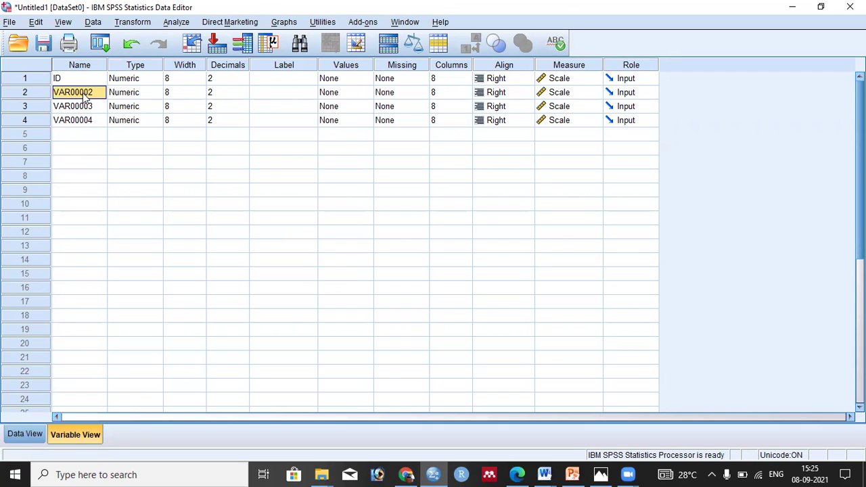
{"action": "type", "text": "Pre"}
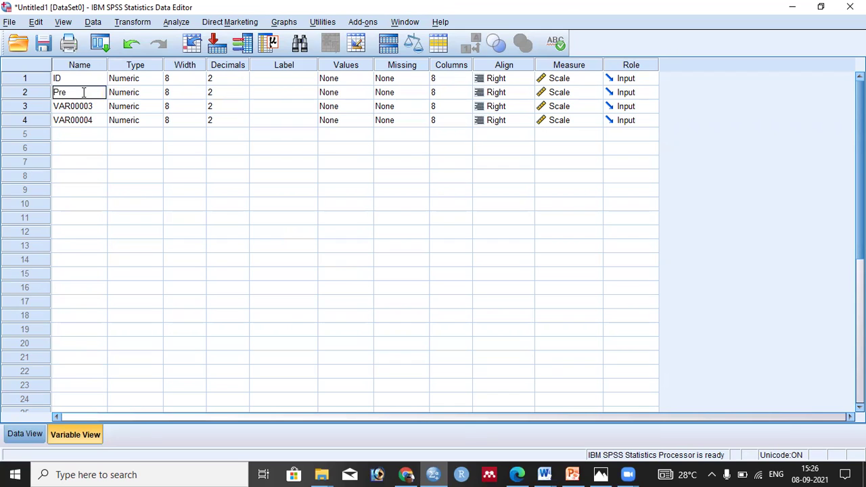
{"action": "key", "text": "Return"}
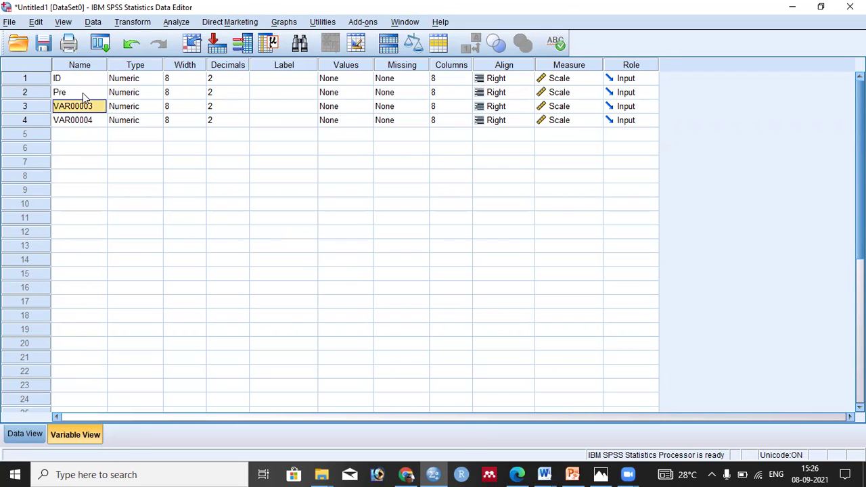
{"action": "type", "text": "Post"}
{"action": "key", "text": "Return"}
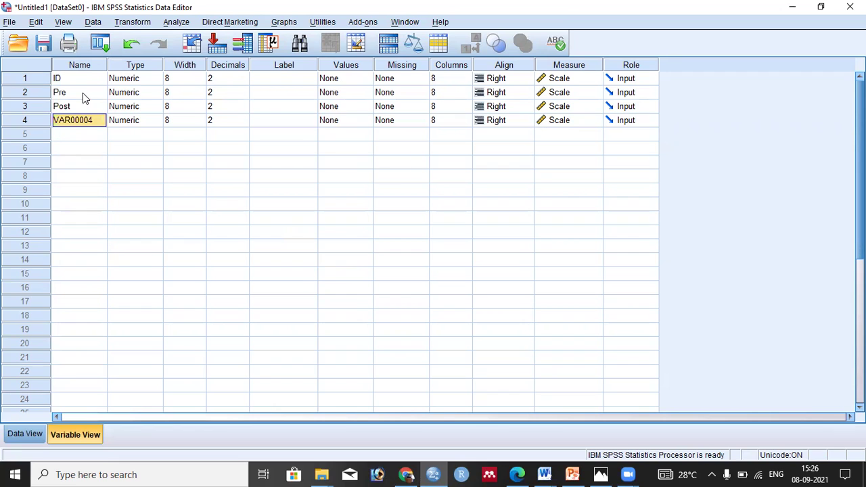
{"action": "type", "text": "Diff"}
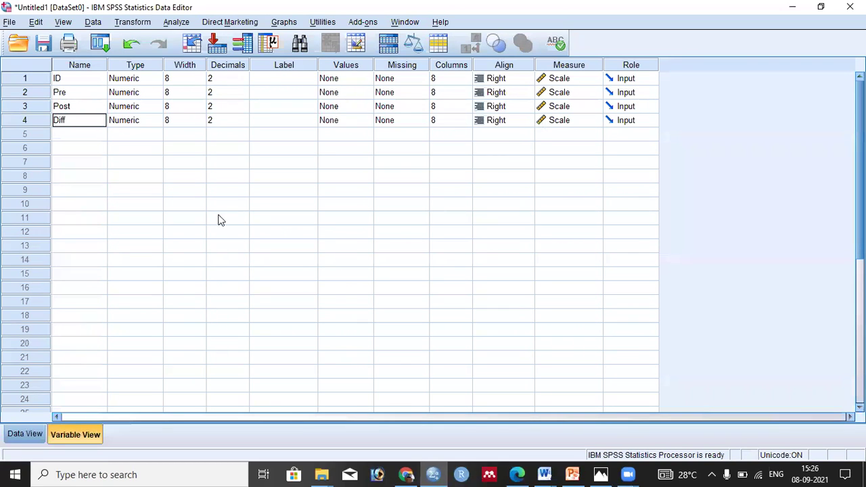
Step: Label the Pre variable "Marks of the pre test" and the Post variable "marks of the post test"
{"action": "left_click", "coordinate": [278, 93]}
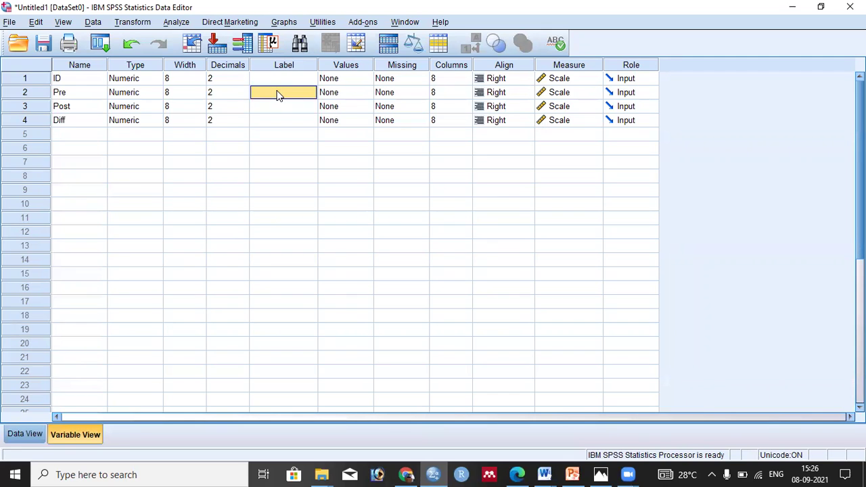
{"action": "type", "text": "Marks"}
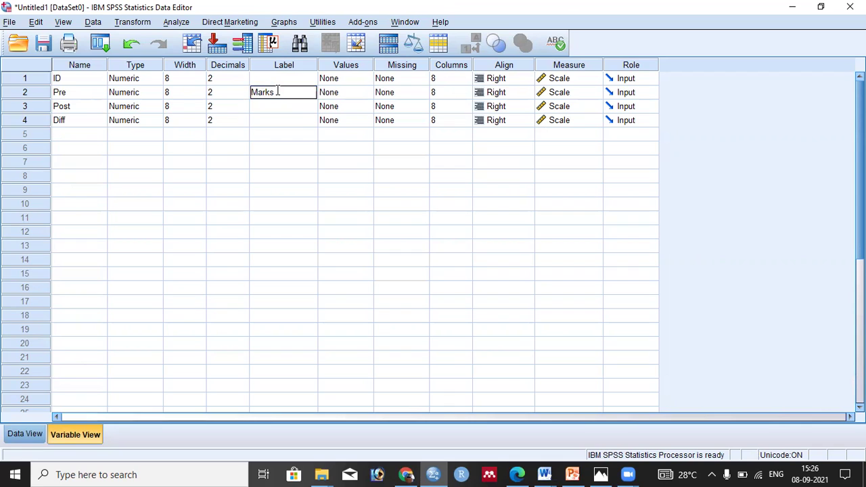
{"action": "type", "text": " of the pre test"}
{"action": "key", "text": "Return"}
{"action": "type", "text": "marks of the"}
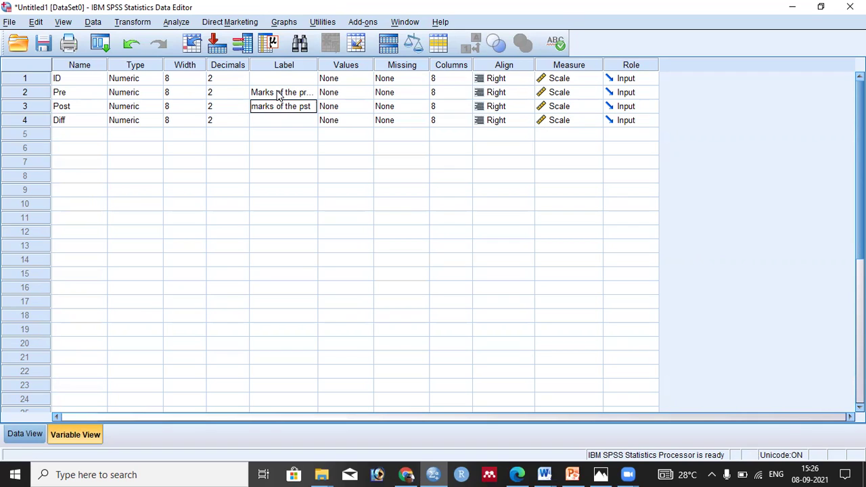
{"action": "double_click", "coordinate": [315, 106]}
{"action": "key", "text": "BackSpace"}
{"action": "type", "text": "post test"}
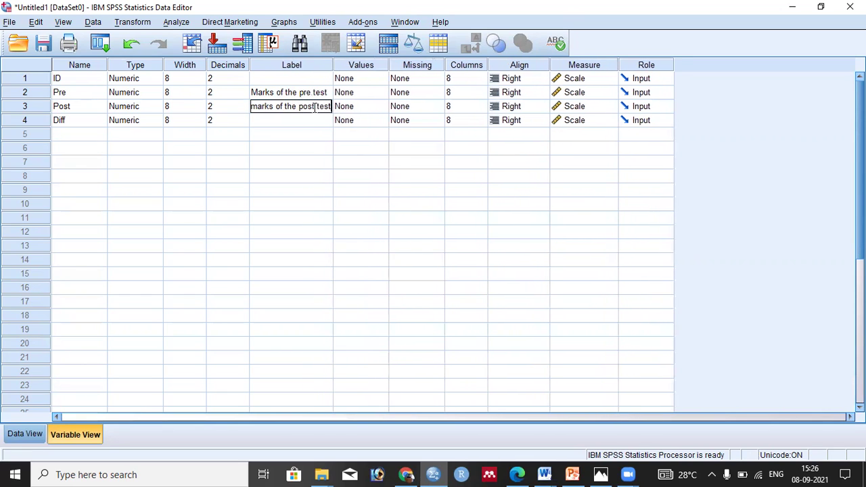
Step: Label the Diff variable "difference of pre test and pst"
{"action": "left_click", "coordinate": [316, 117]}
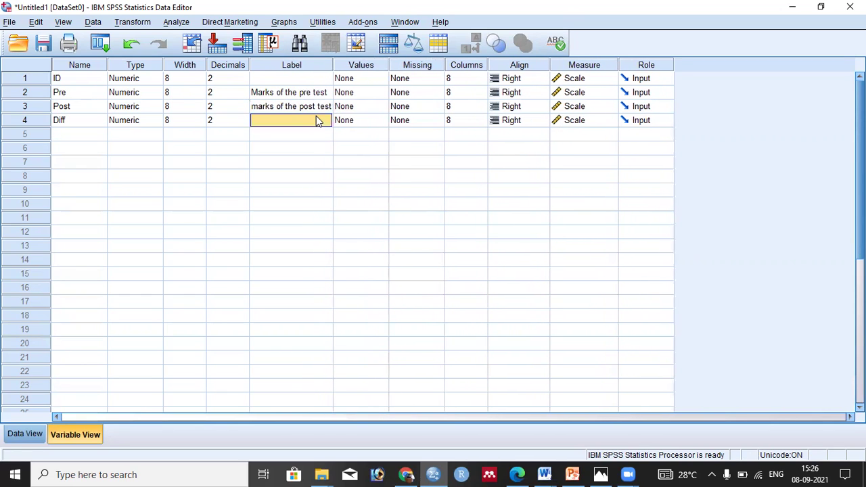
{"action": "type", "text": "d"}
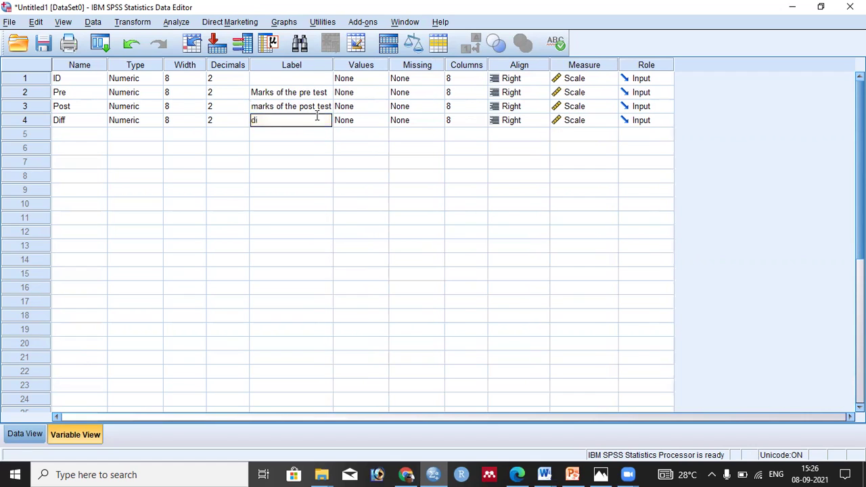
{"action": "type", "text": "ifference"}
{"action": "type", "text": " of"}
{"action": "type", "text": " pre test and pst"}
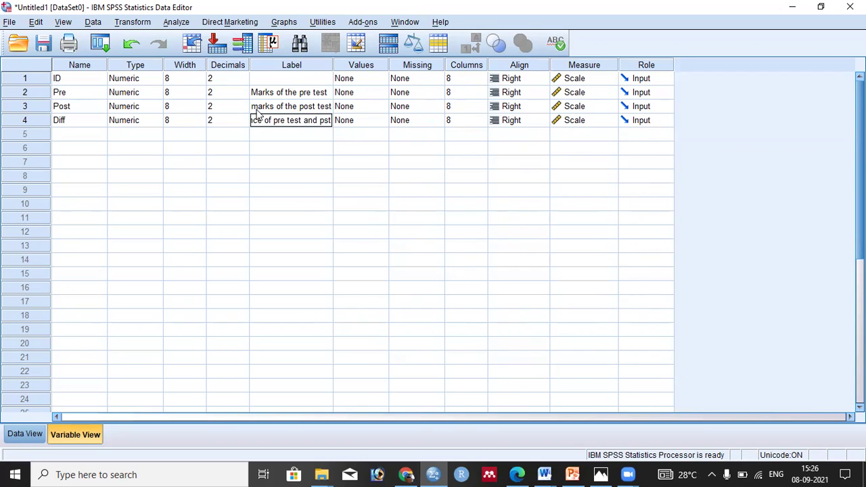
Step: Set the ID variable's measure to Nominal and keep Pre, Post and Diff as Scale
{"action": "left_click", "coordinate": [582, 80]}
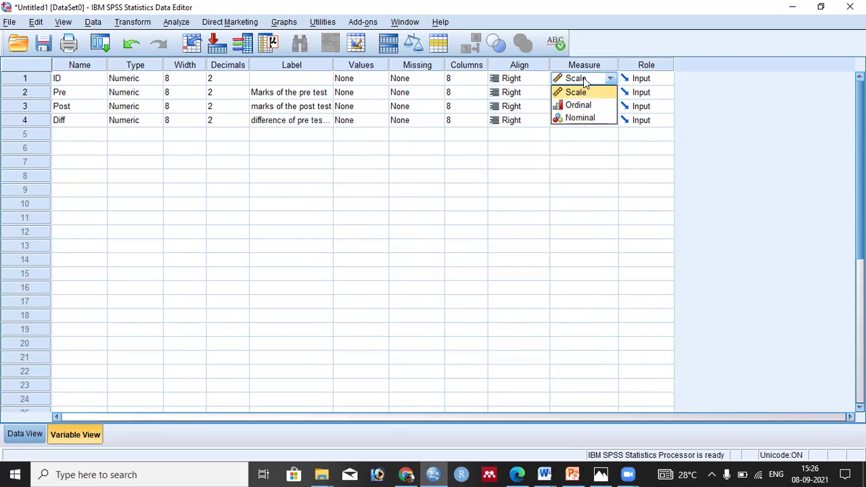
{"action": "left_click", "coordinate": [573, 119]}
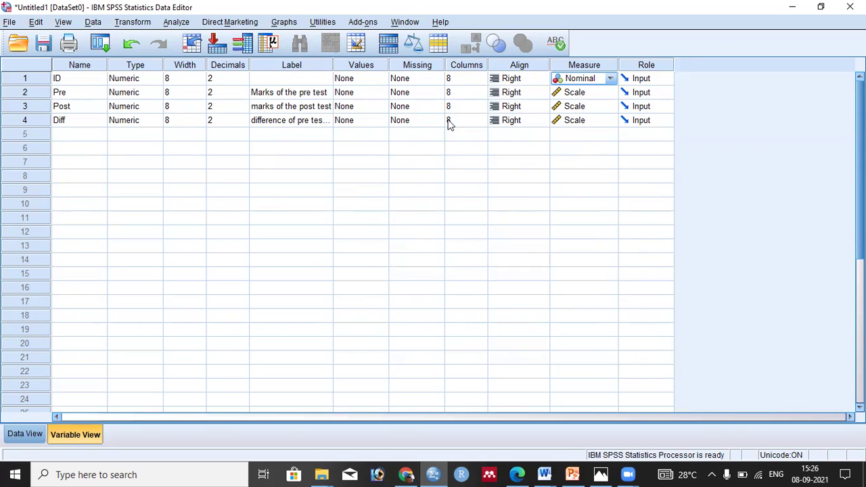
{"action": "left_click", "coordinate": [595, 92]}
{"action": "left_click", "coordinate": [595, 92]}
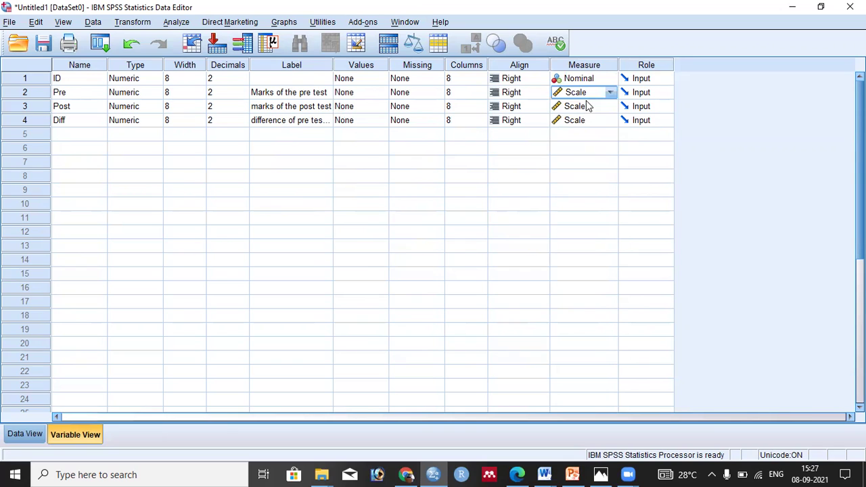
{"action": "left_click", "coordinate": [587, 107]}
{"action": "left_click", "coordinate": [589, 112]}
{"action": "left_click", "coordinate": [594, 122]}
{"action": "left_click", "coordinate": [593, 123]}
{"action": "left_click", "coordinate": [595, 131]}
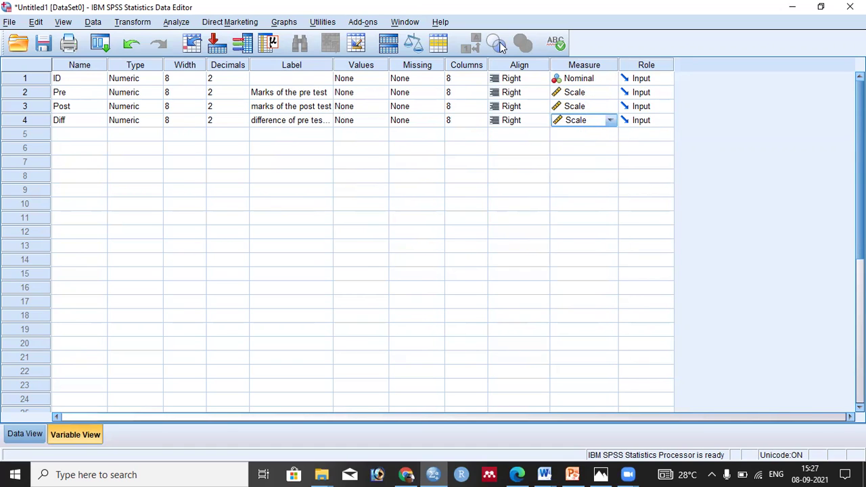
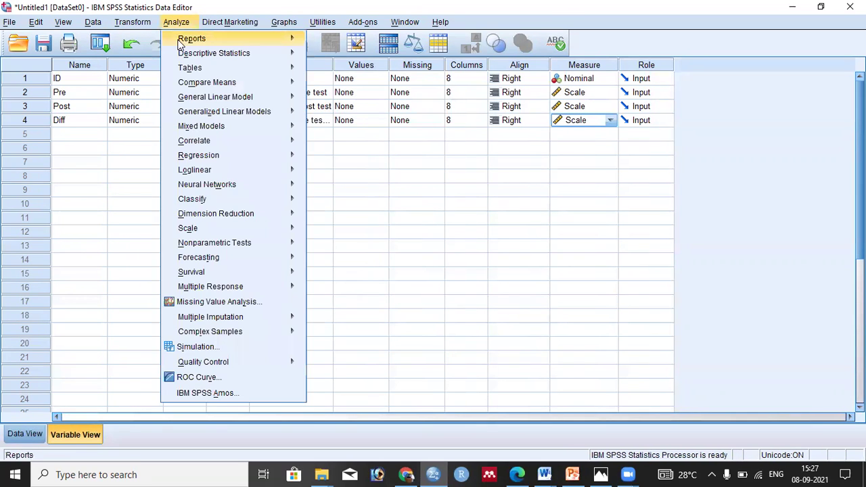
Step: Open the Paired-Samples T Test and clear all variables from its paired variables list
{"action": "mouse_move", "coordinate": [267, 88]}
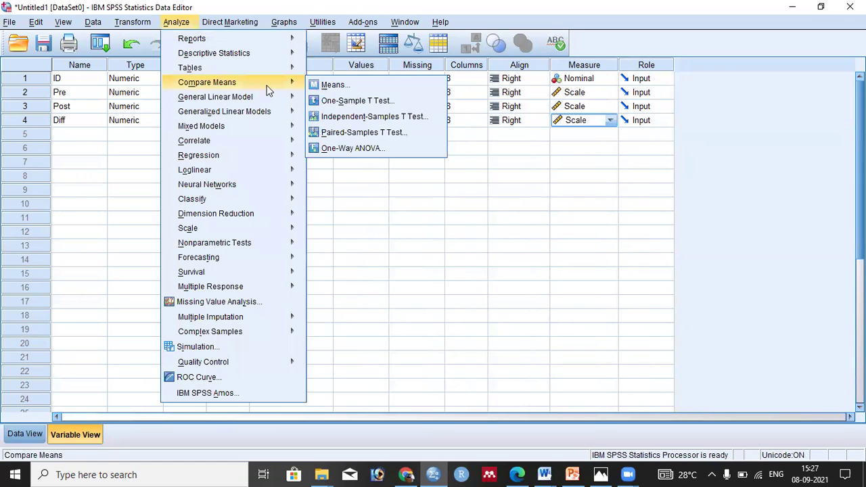
{"action": "left_click", "coordinate": [390, 134]}
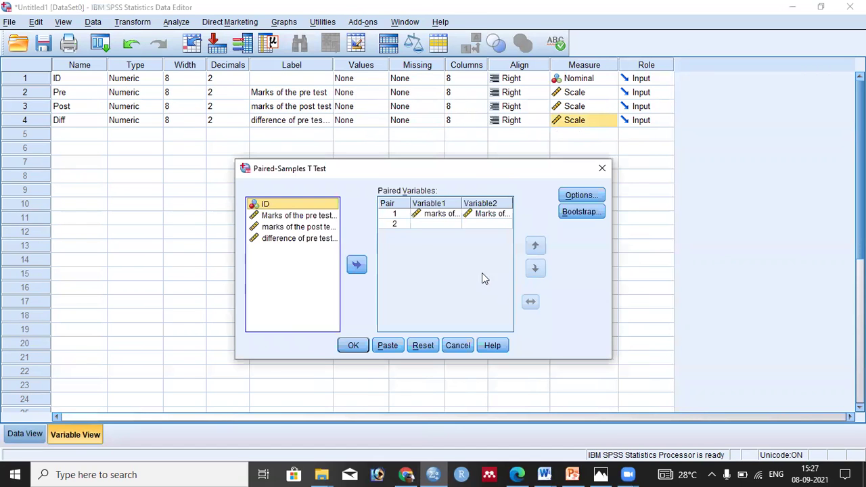
{"action": "left_click", "coordinate": [358, 266]}
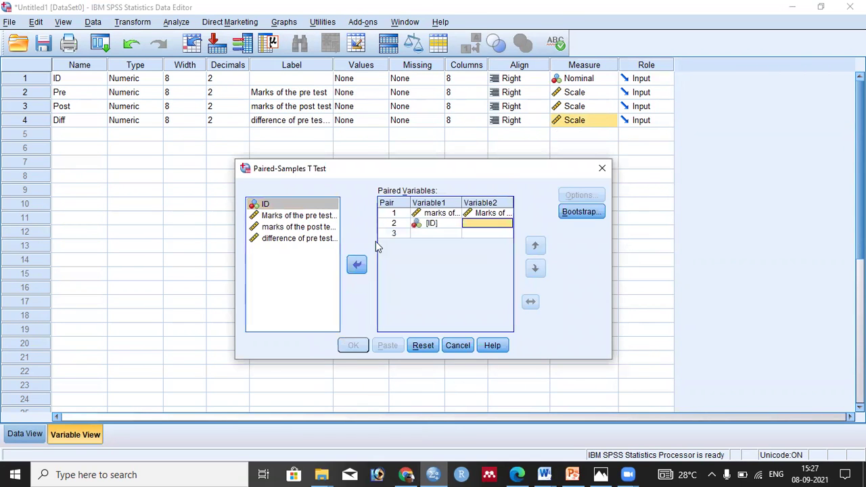
{"action": "left_click", "coordinate": [440, 217]}
{"action": "left_click", "coordinate": [363, 265]}
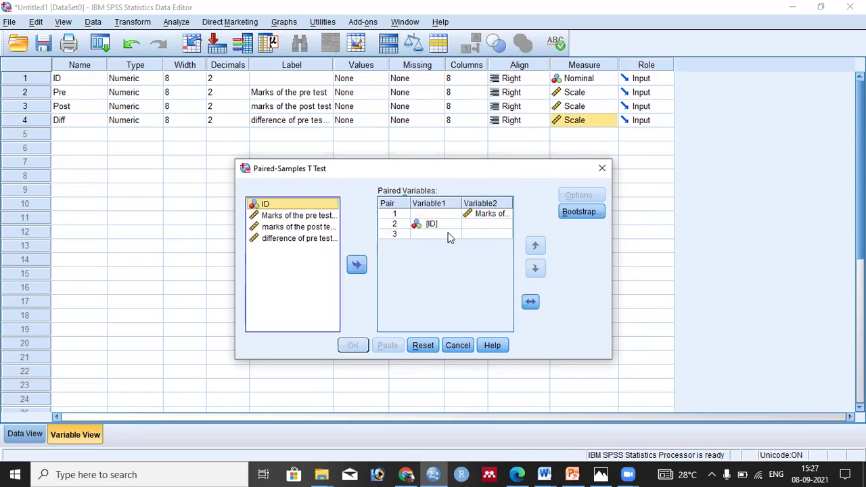
{"action": "left_click", "coordinate": [485, 215]}
{"action": "left_click", "coordinate": [357, 265]}
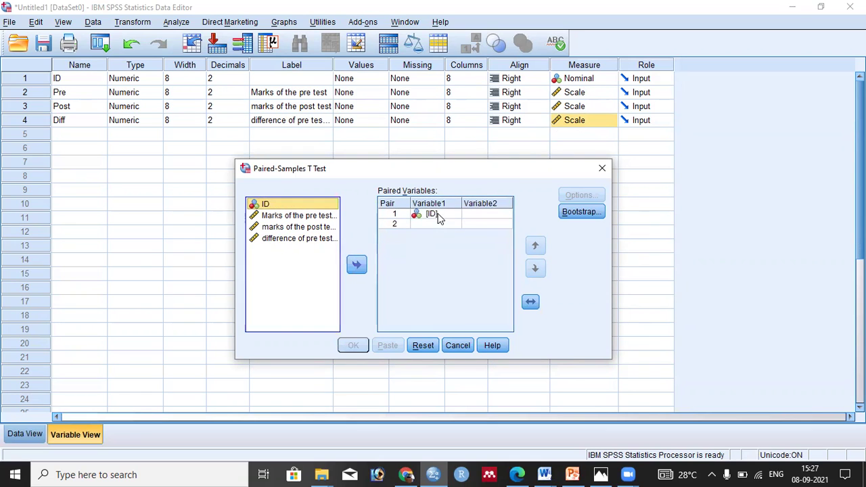
{"action": "left_click", "coordinate": [436, 213]}
{"action": "left_click", "coordinate": [357, 266]}
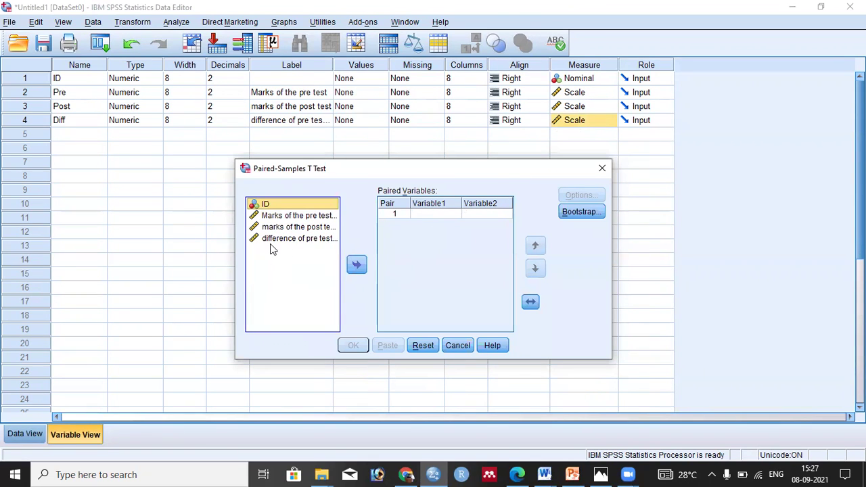
Step: Pair the post-test marks as Variable1 with the pre-test marks as Variable2
{"action": "left_click", "coordinate": [296, 229]}
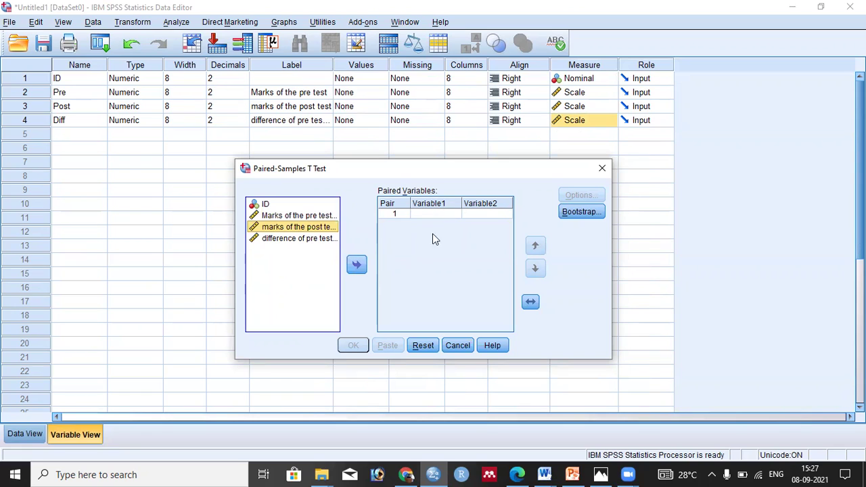
{"action": "left_click", "coordinate": [358, 265]}
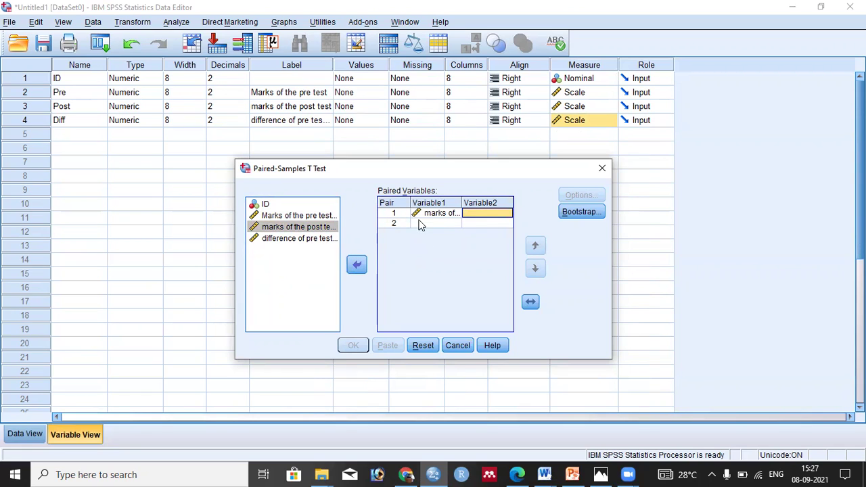
{"action": "left_click", "coordinate": [312, 217]}
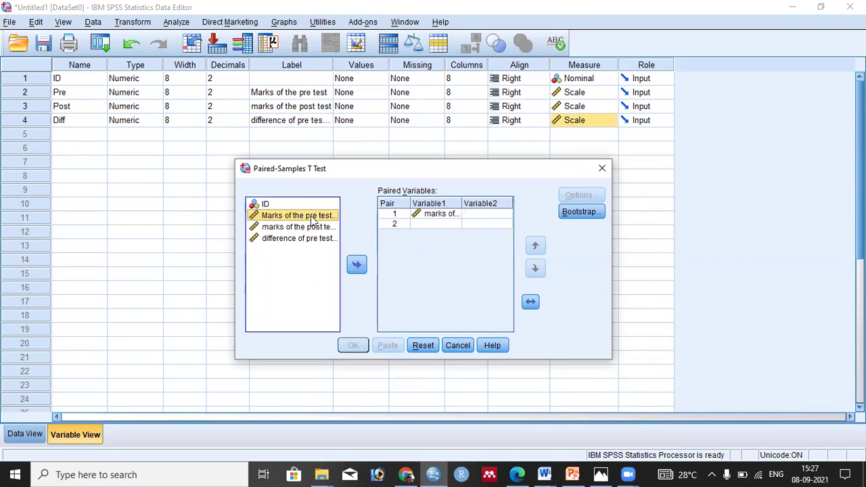
{"action": "left_click", "coordinate": [357, 265]}
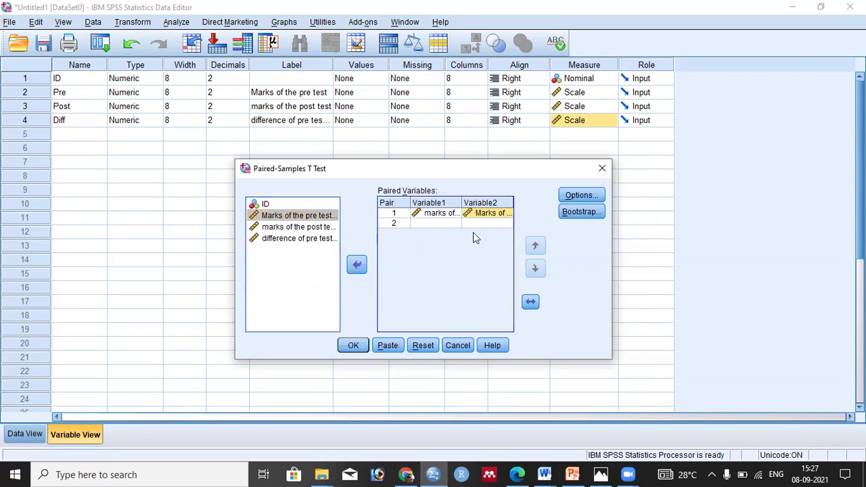
Step: Keep the confidence interval at 95% with cases excluded analysis by analysis, run the paired-samples t test and maximize its output window
{"action": "left_click", "coordinate": [577, 196]}
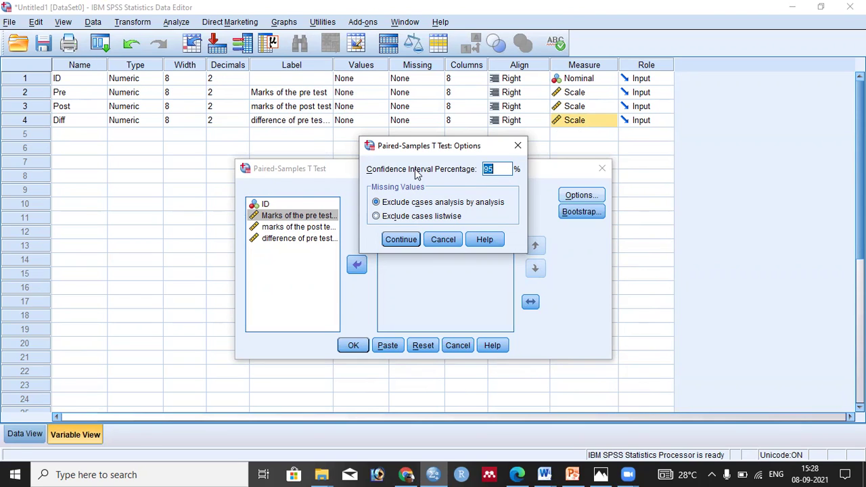
{"action": "left_click", "coordinate": [400, 239]}
{"action": "left_click", "coordinate": [353, 346]}
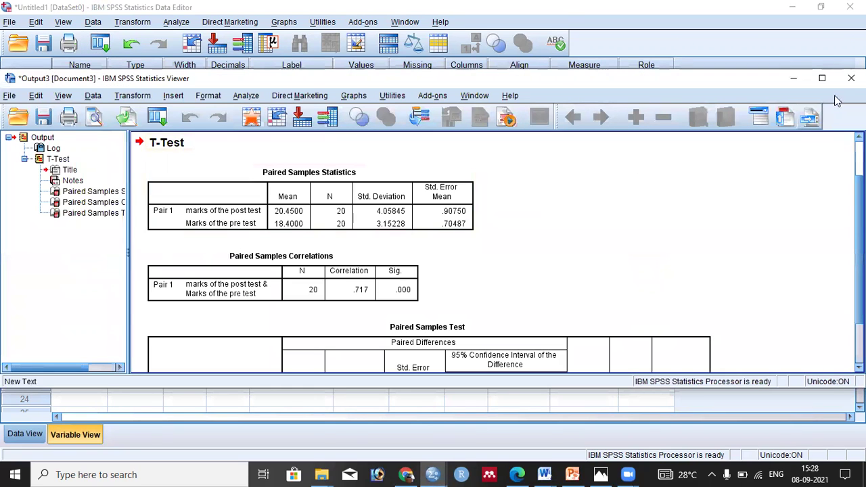
{"action": "left_click", "coordinate": [822, 77]}
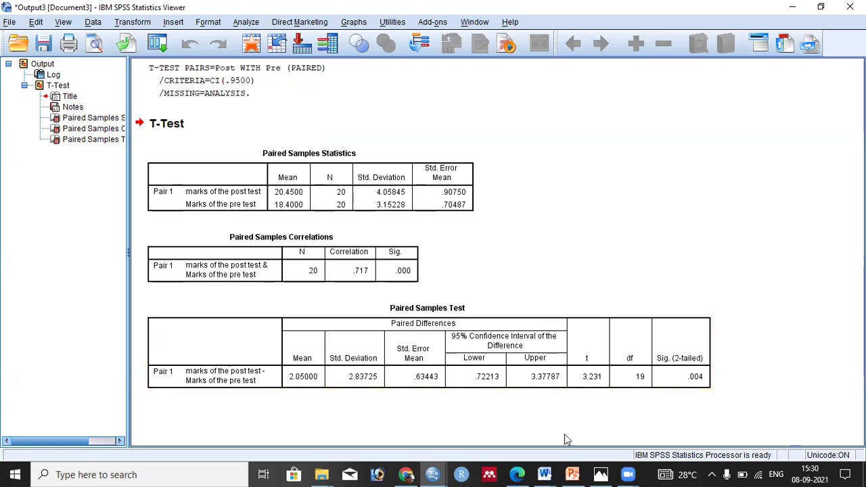
Step: Switch to the critical t value image in Photos and compare its degrees-of-freedom rows with the Paired Samples Test output in SPSS
{"action": "left_click", "coordinate": [599, 474]}
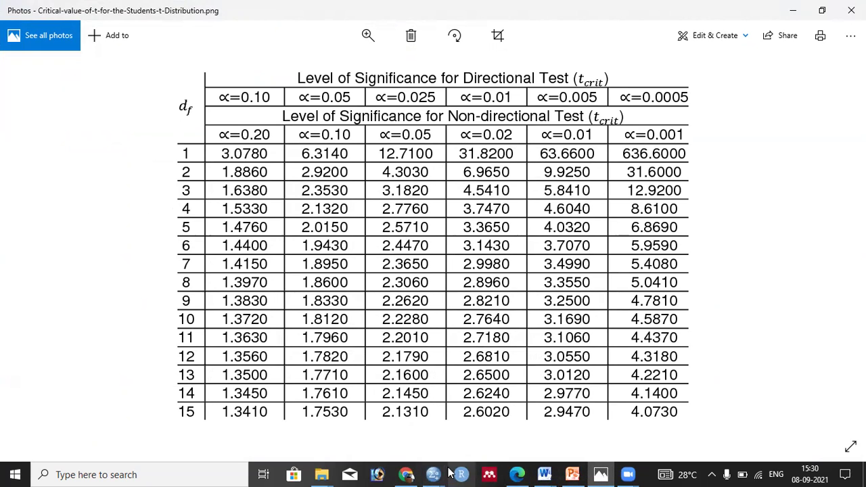
{"action": "mouse_move", "coordinate": [433, 475]}
{"action": "left_click", "coordinate": [483, 427]}
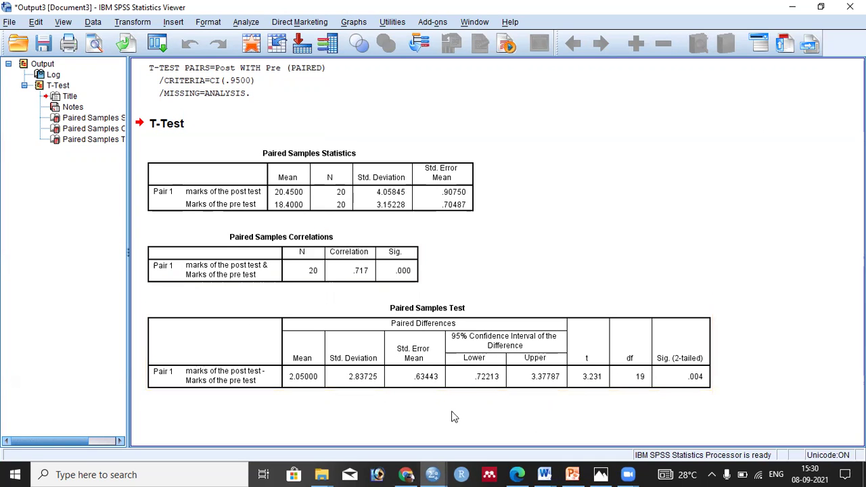
{"action": "left_click", "coordinate": [601, 474]}
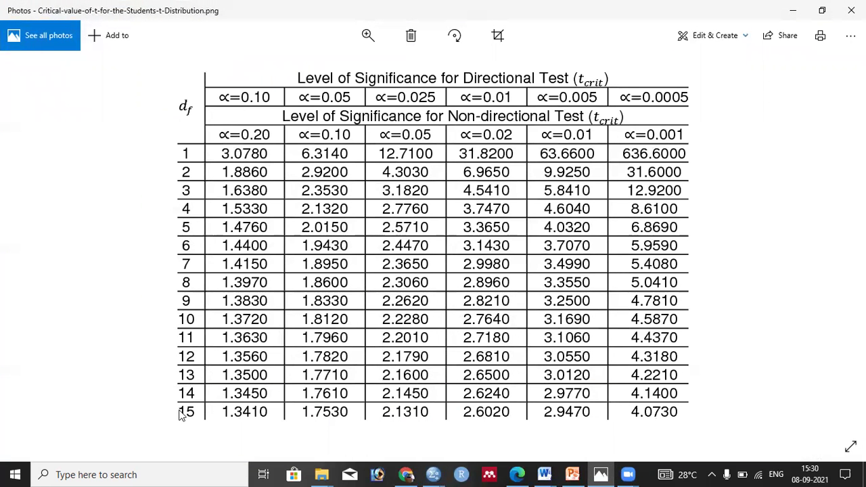
Step: Switch to Chrome, look up the two-tailed critical t value for the test's degrees of freedom, and return to the SPSS output
{"action": "left_click", "coordinate": [406, 474]}
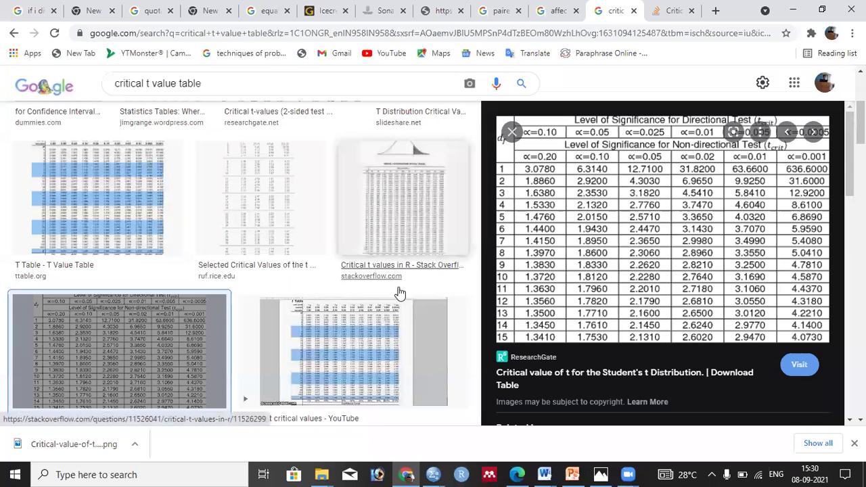
{"action": "left_click", "coordinate": [126, 227]}
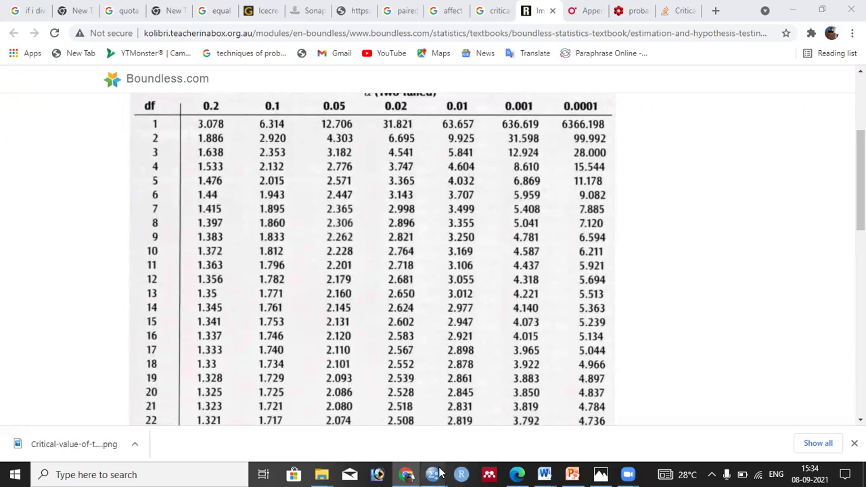
{"action": "mouse_move", "coordinate": [433, 474]}
{"action": "left_click", "coordinate": [516, 386]}
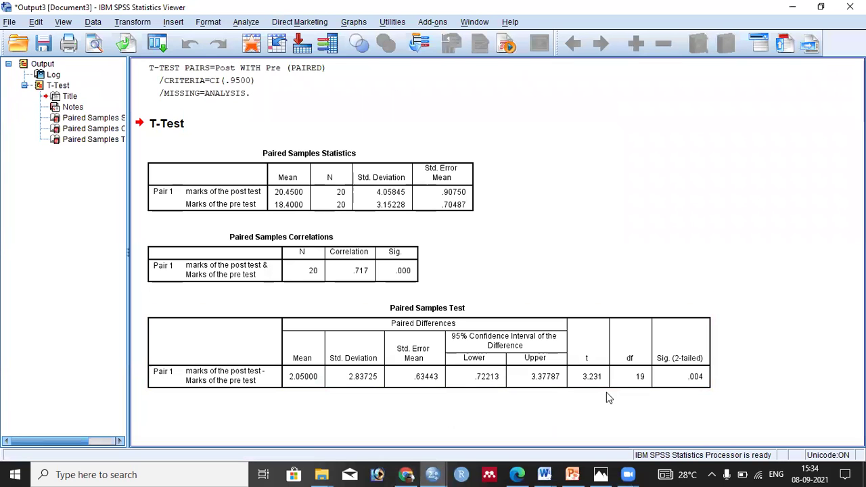